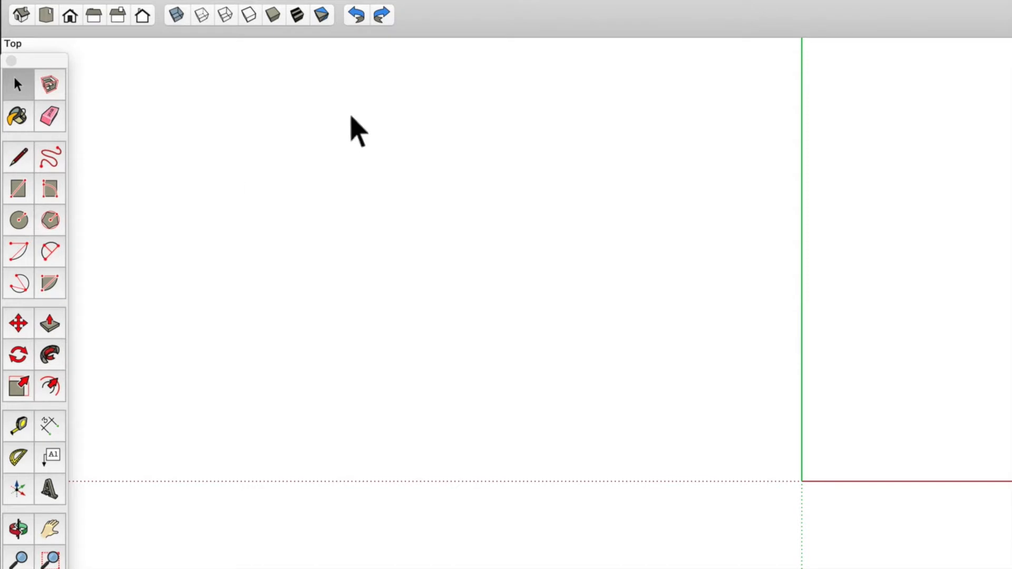
- Draw an open polyline of six connected segments around the origin with the Line tool, leaving its two ends unjoined
key("l")
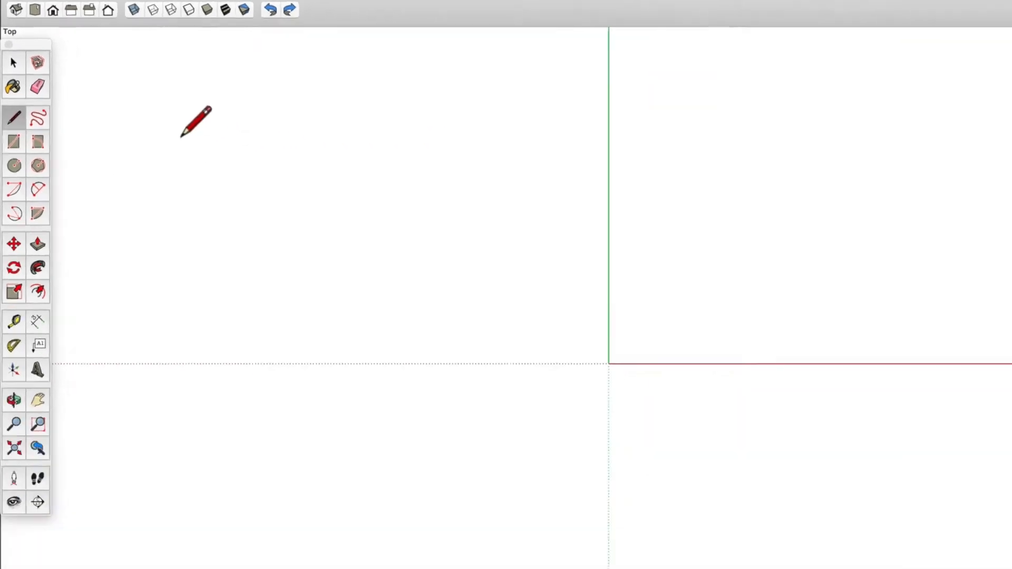
left_click(153, 99)
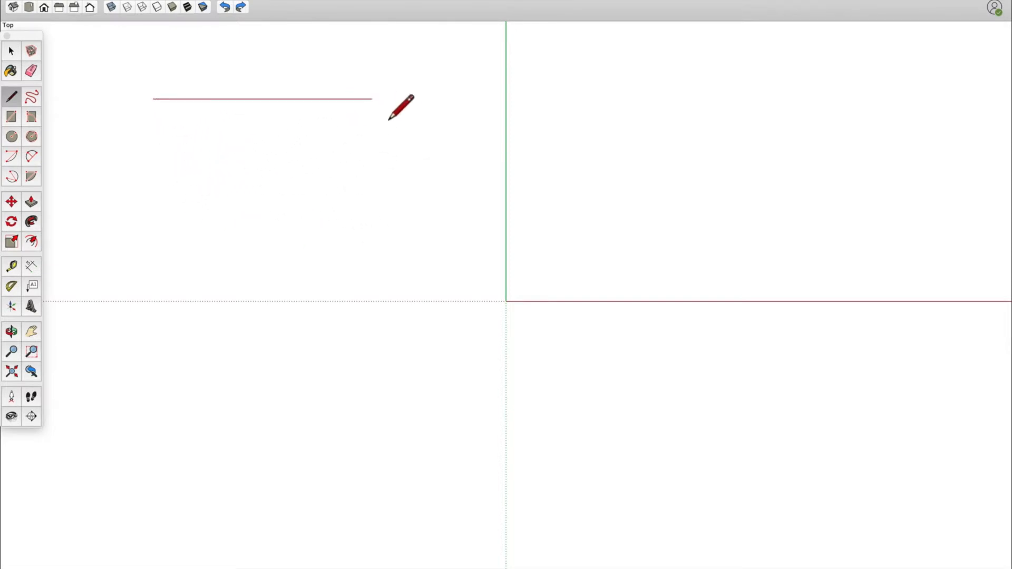
left_click(382, 195)
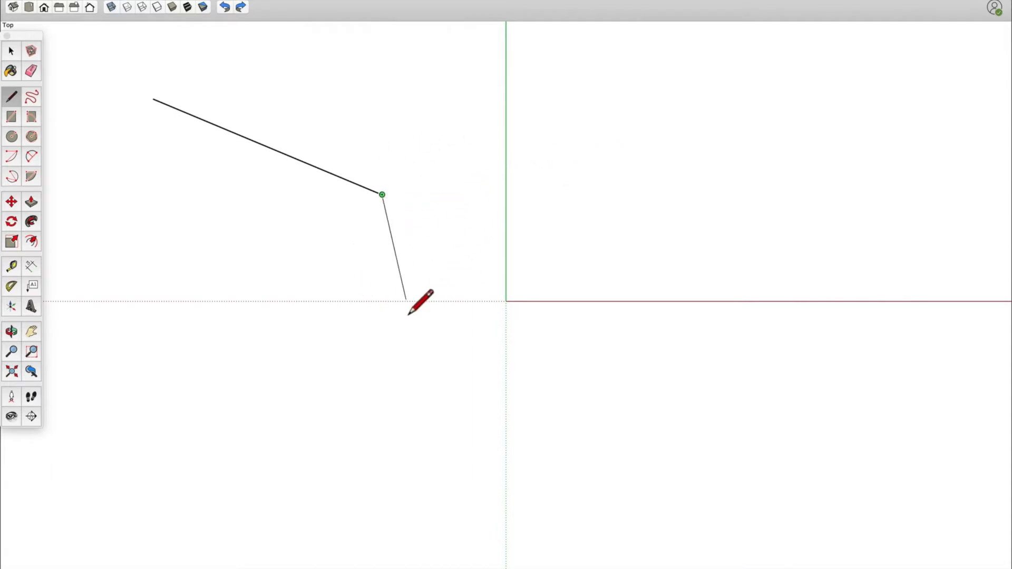
left_click(580, 119)
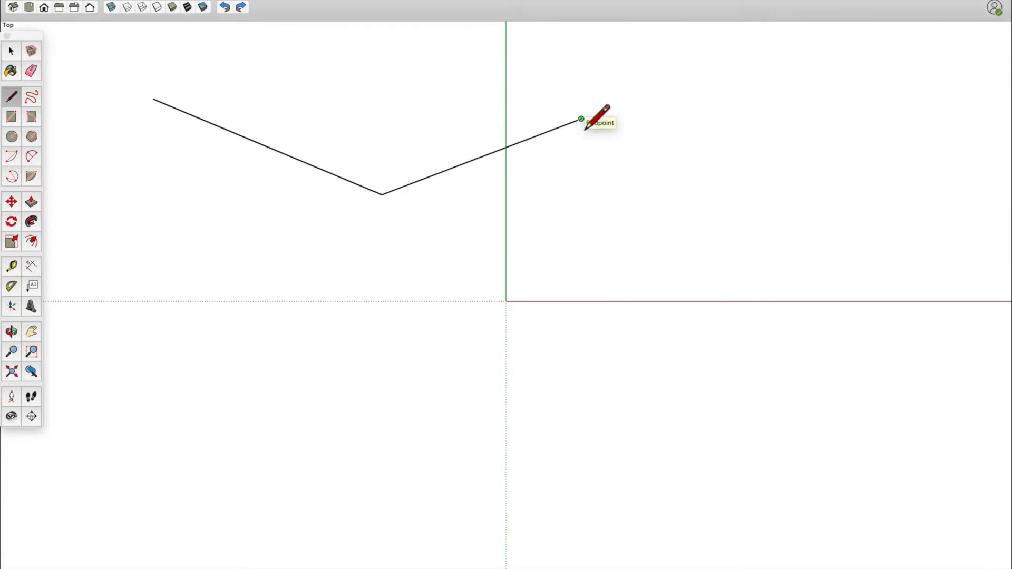
left_click(696, 333)
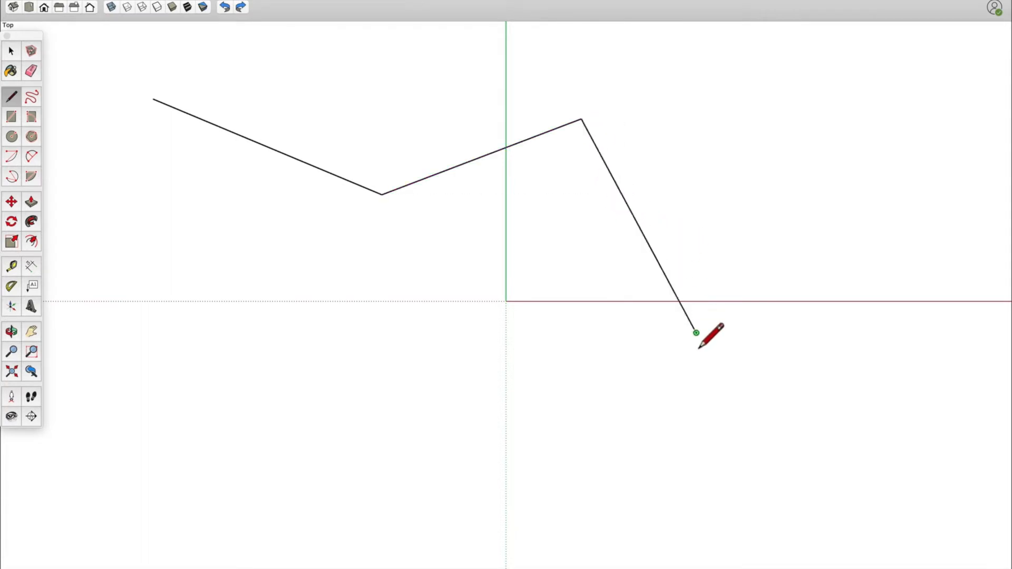
left_click(517, 478)
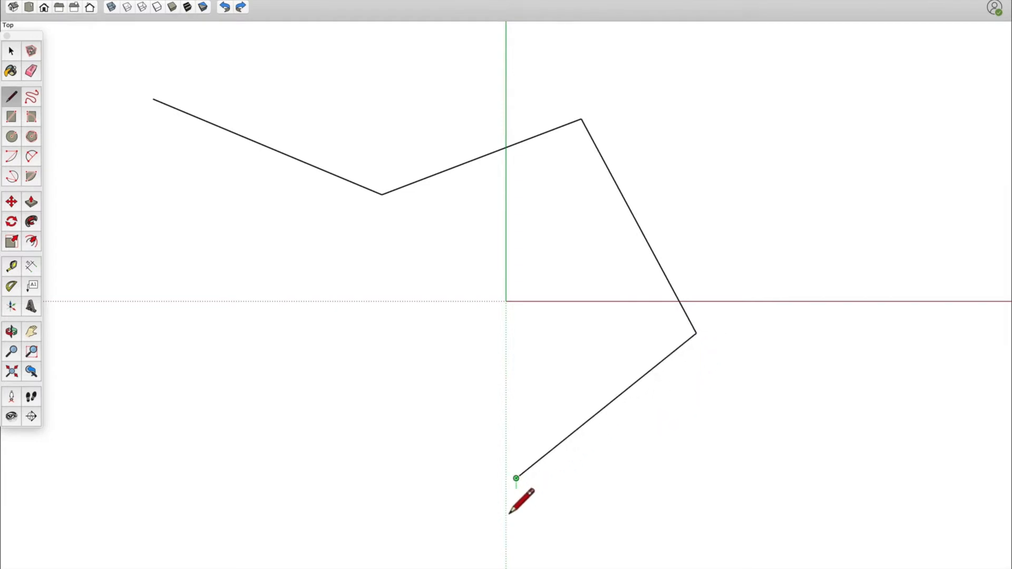
left_click(270, 384)
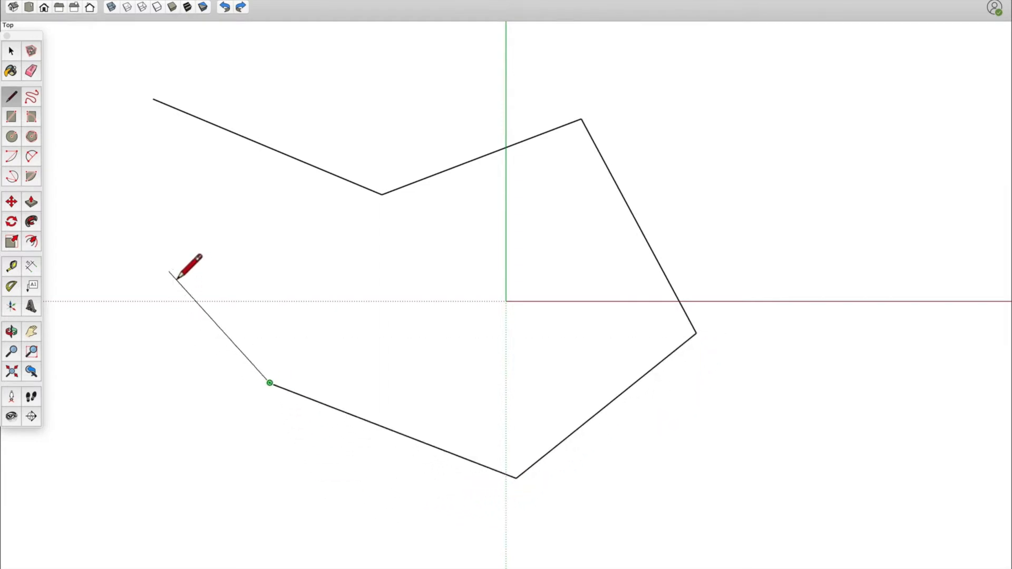
left_click(341, 243)
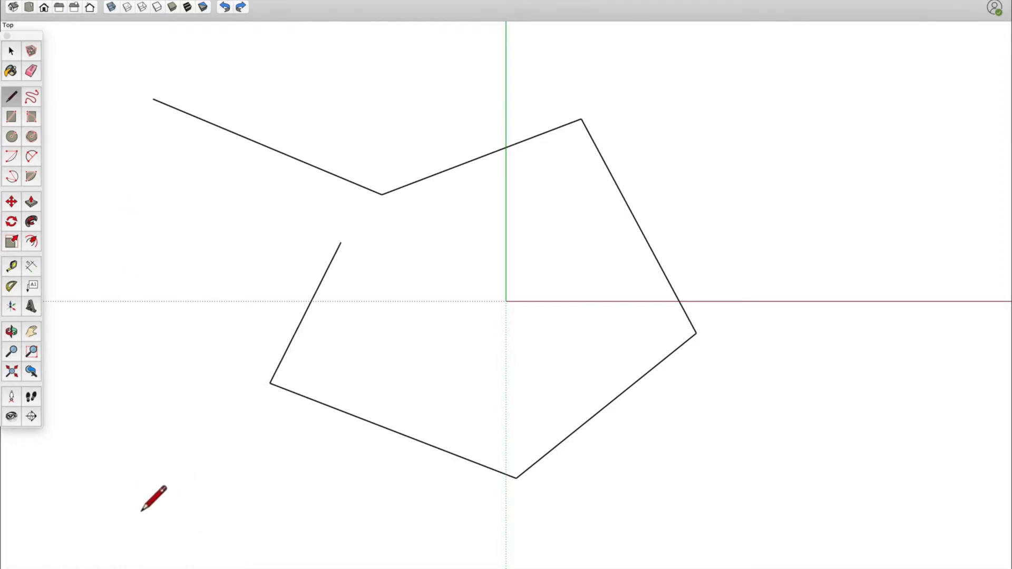
- Draw three separate single lines outside the polyline: one below its lower-left corner, one above its first segment, and a rising one beside the lower-left corner
left_click(128, 488)
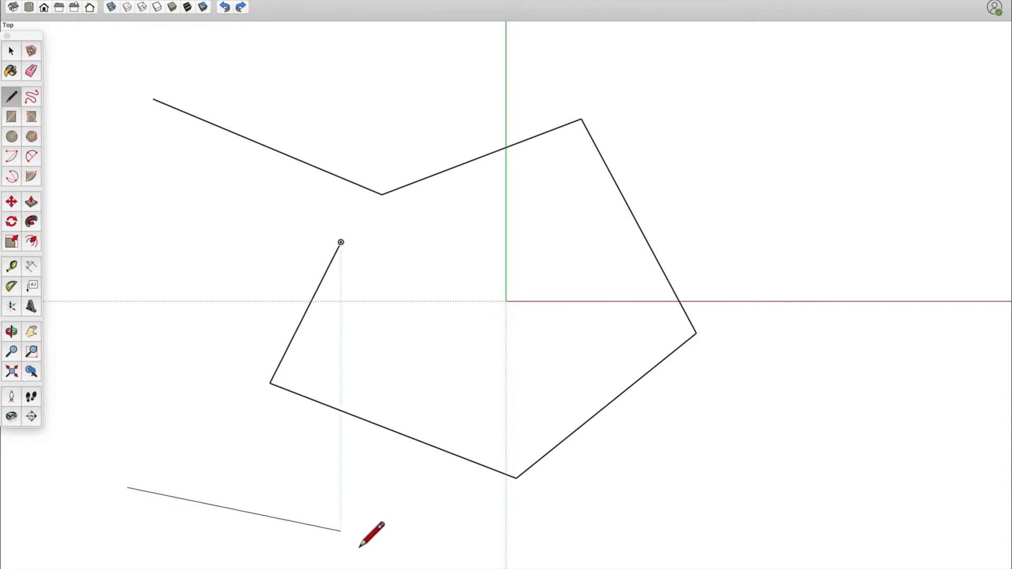
left_click(363, 532)
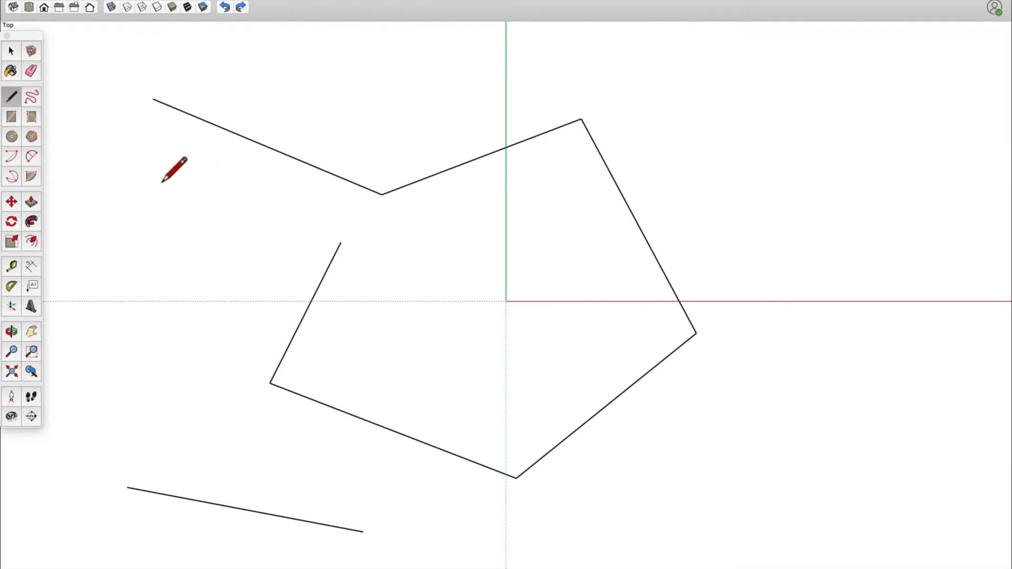
left_click(203, 65)
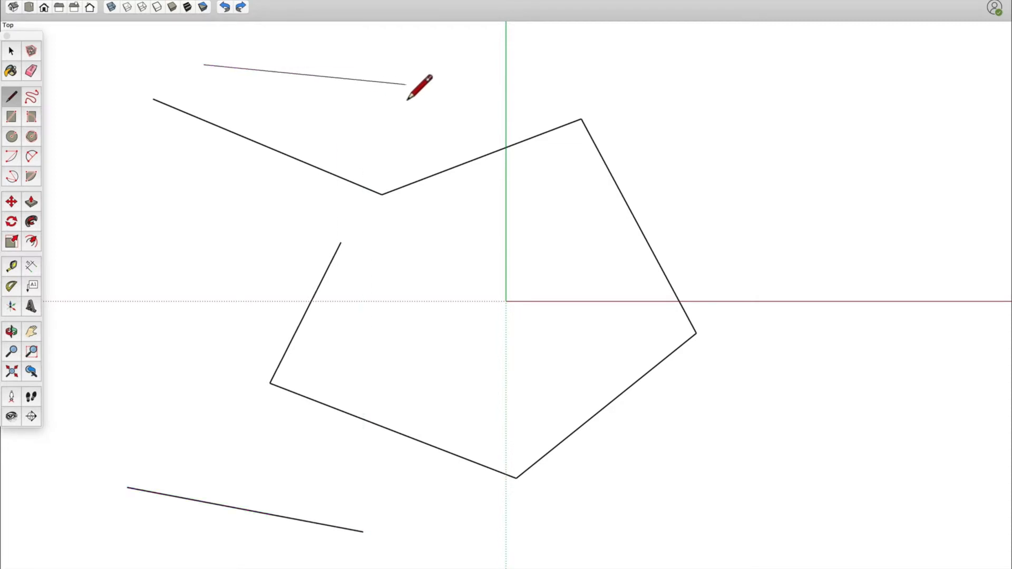
left_click(446, 77)
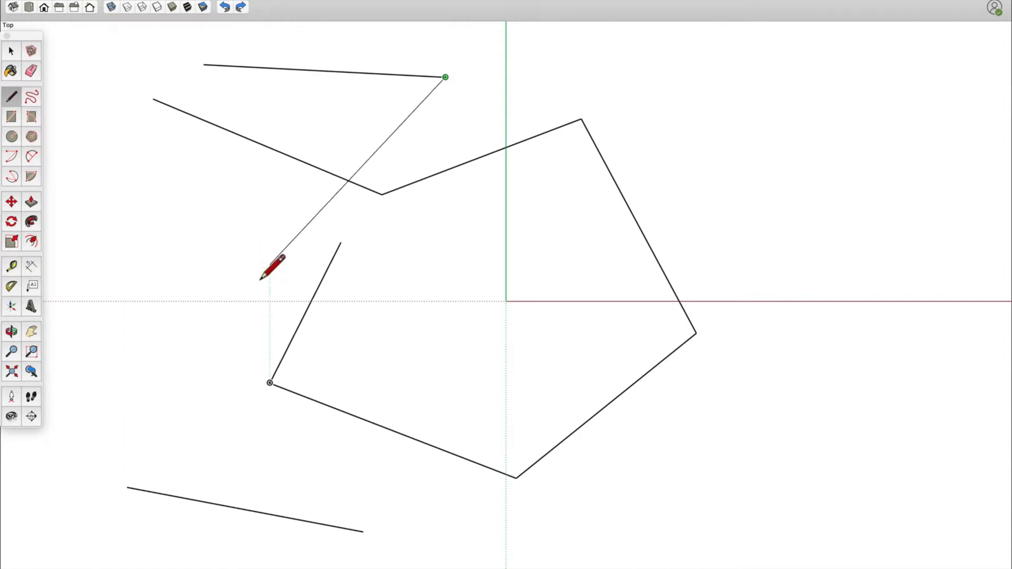
key("Escape")
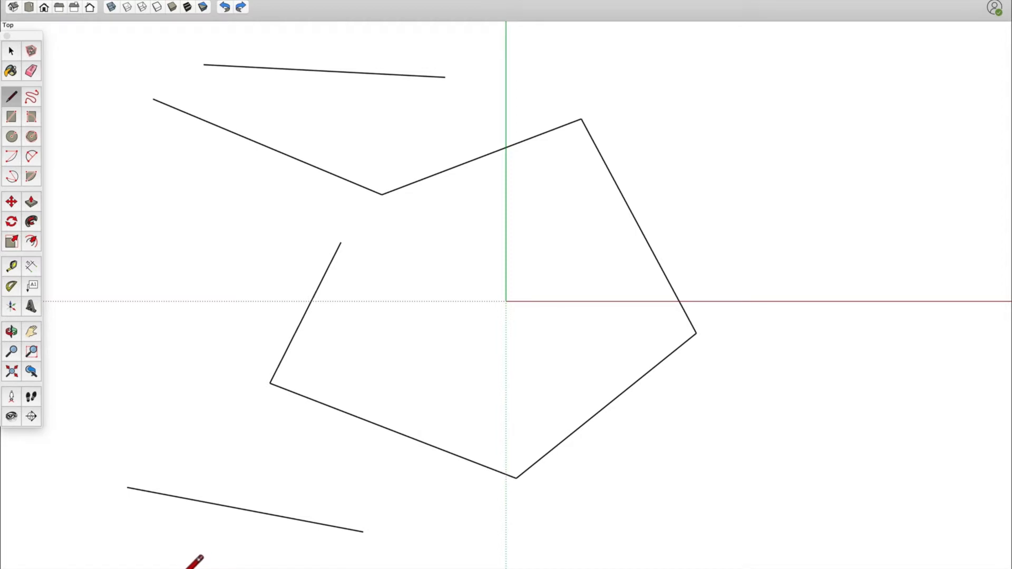
left_click(100, 452)
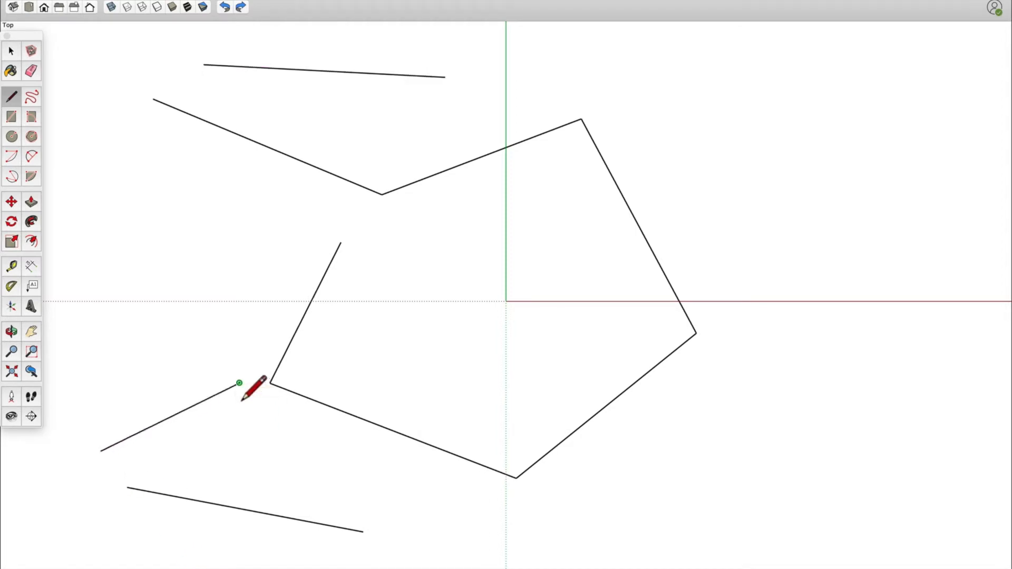
left_click(239, 384)
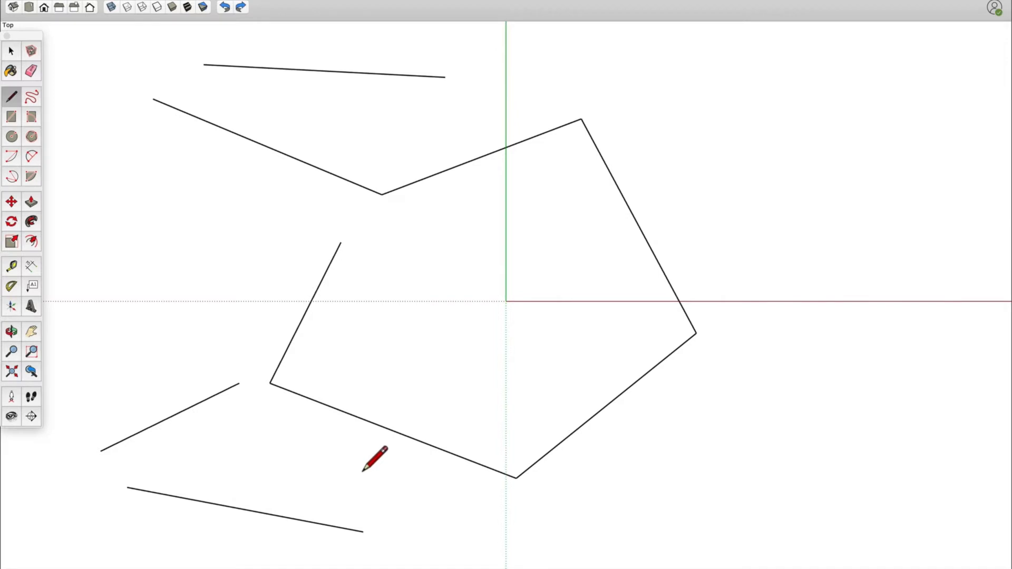
- Draw an open V-shaped line of two connected segments to the lower right of the polyline and end it there
left_click(628, 485)
left_click(805, 414)
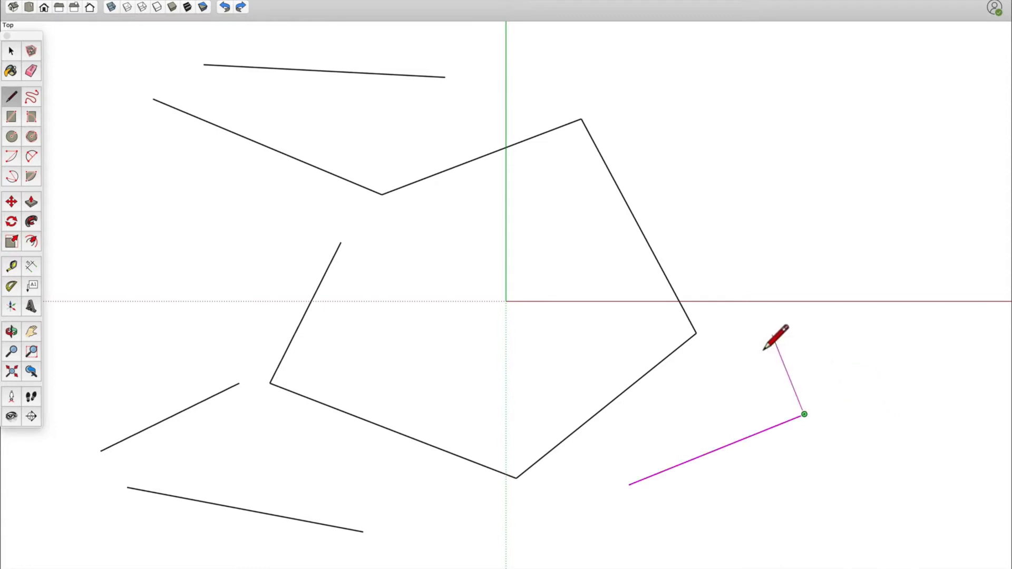
left_click(723, 356)
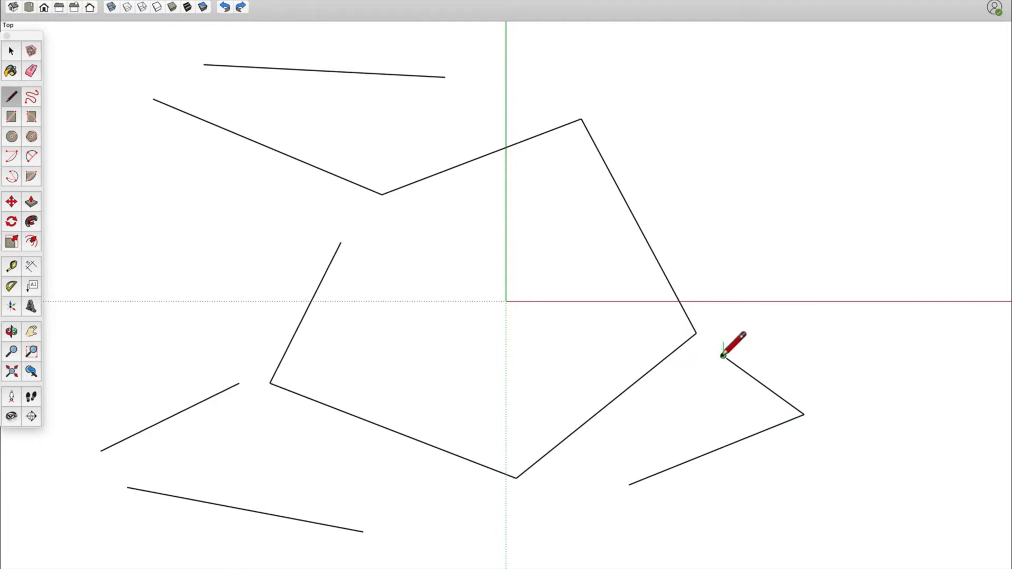
key("Escape")
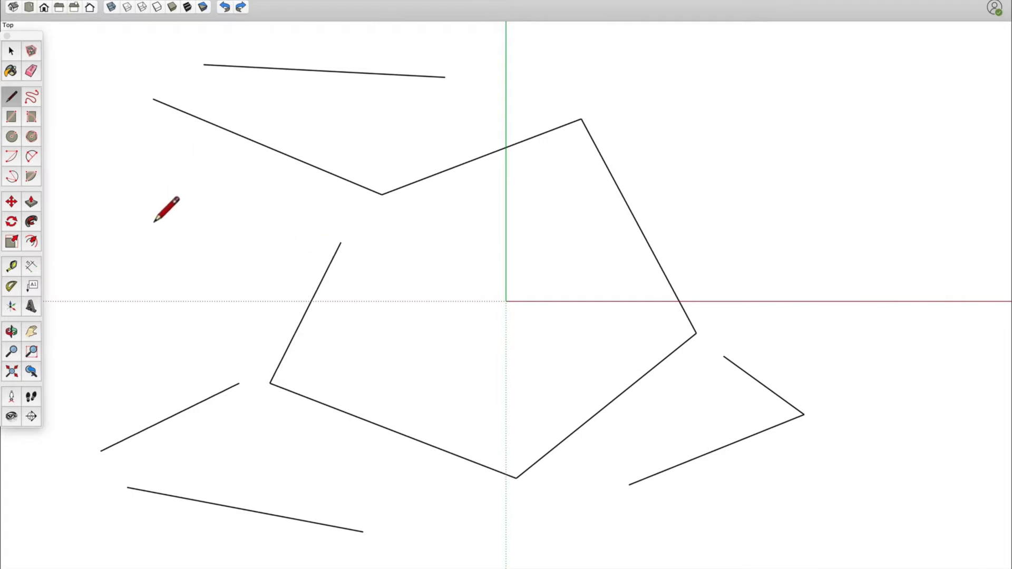
- Draw another single line just above the topmost line, roughly parallel to it and slightly longer
left_click(205, 42)
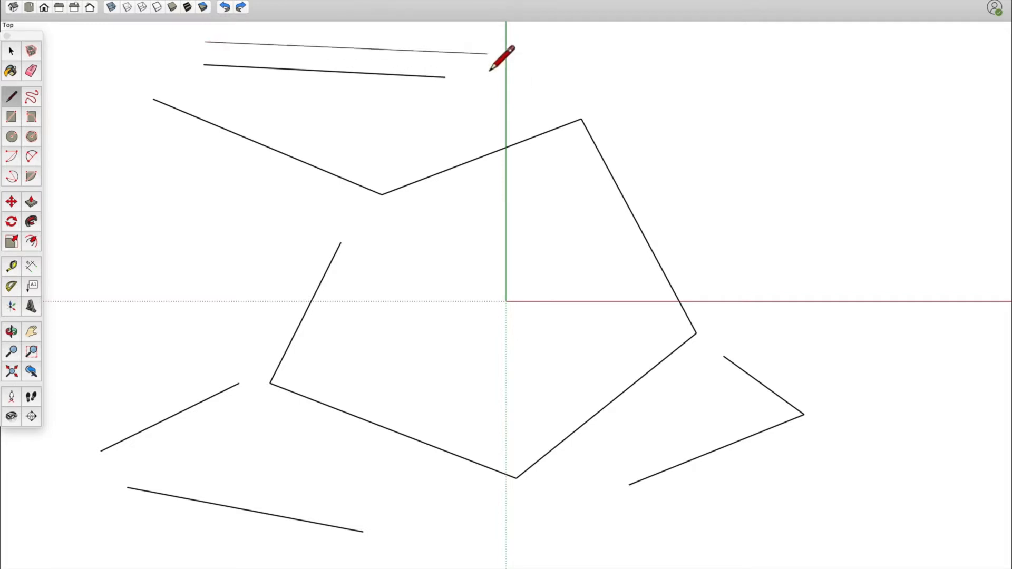
left_click(487, 58)
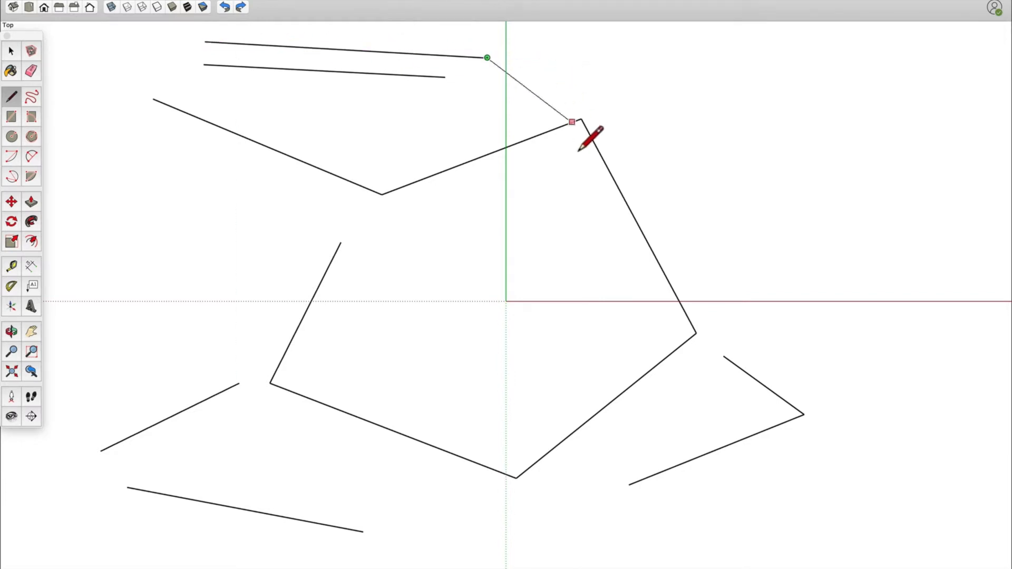
key("Escape")
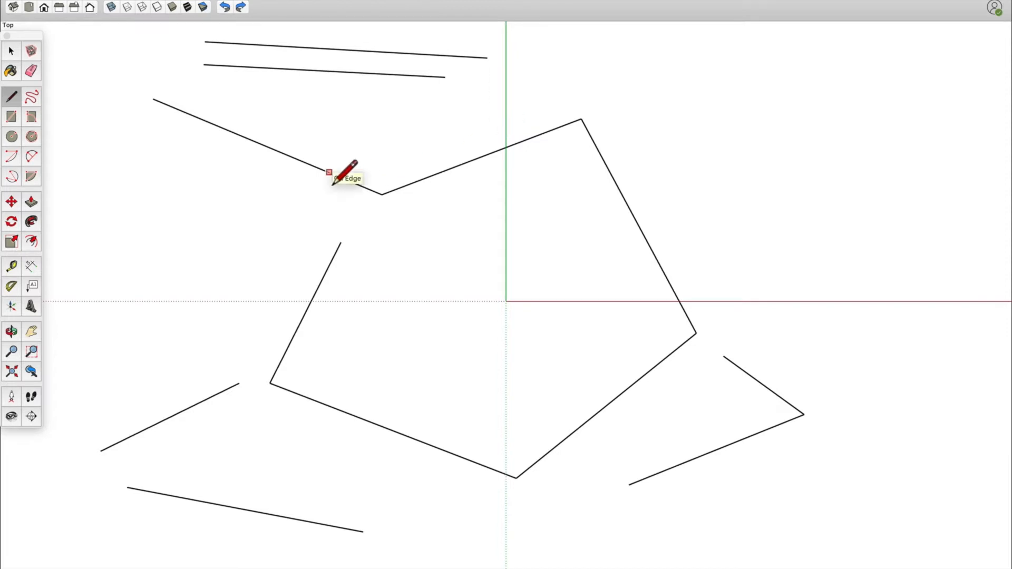
- Draw a rectangle in the empty area right of the polyline and a circle overlapping the polyline's lower-left edge
key("r")
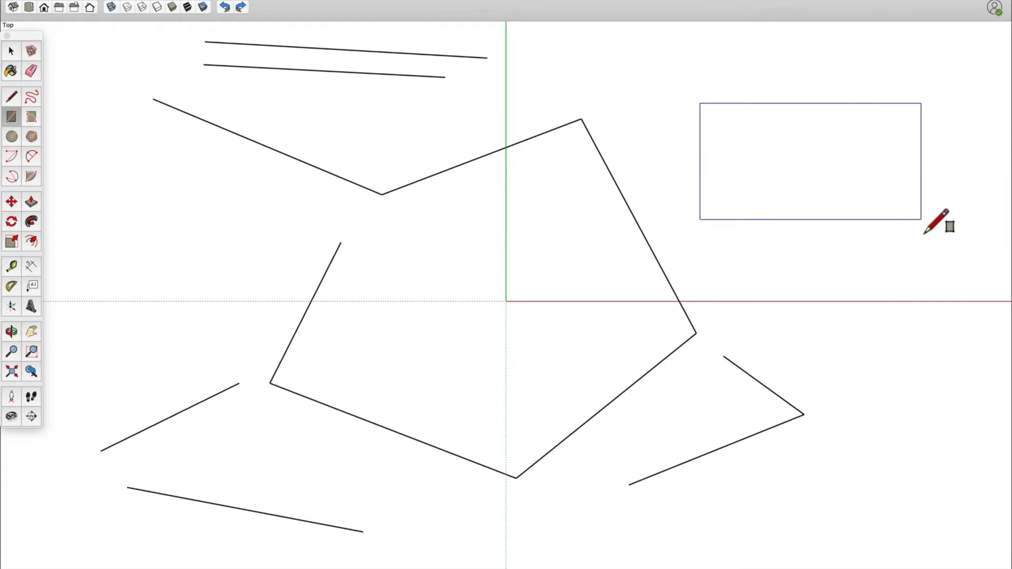
left_click(899, 288)
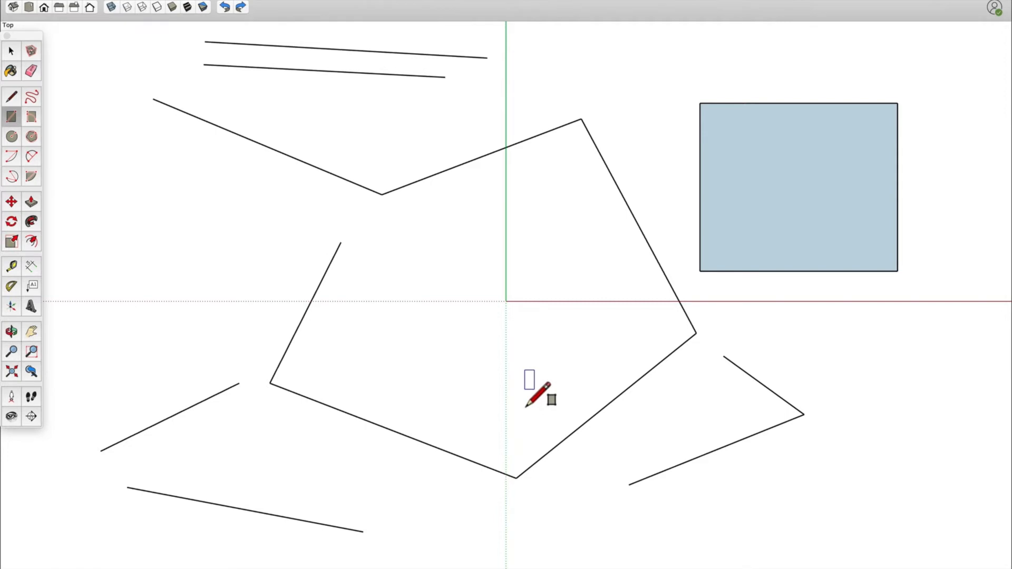
key("c")
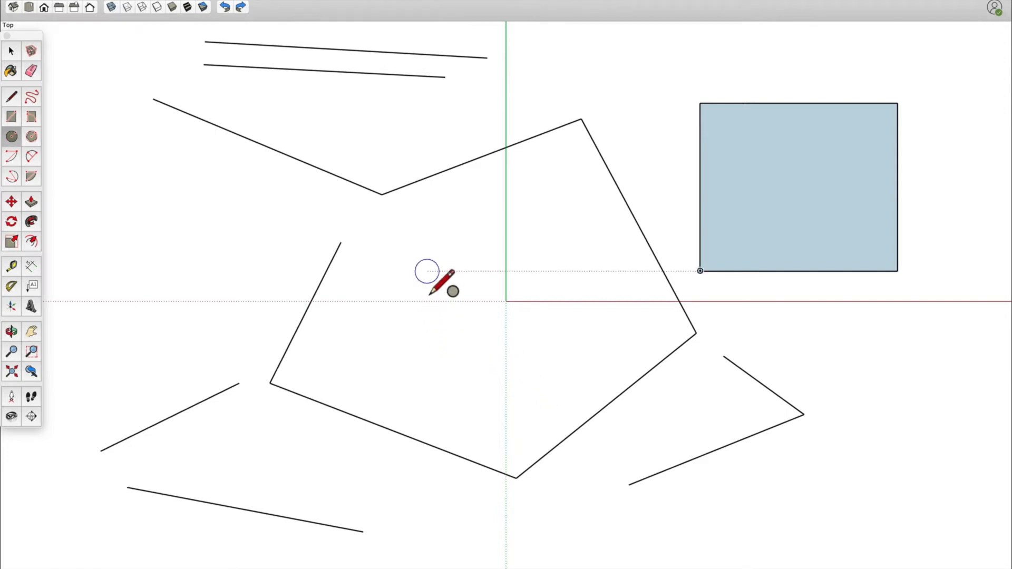
left_click(420, 347)
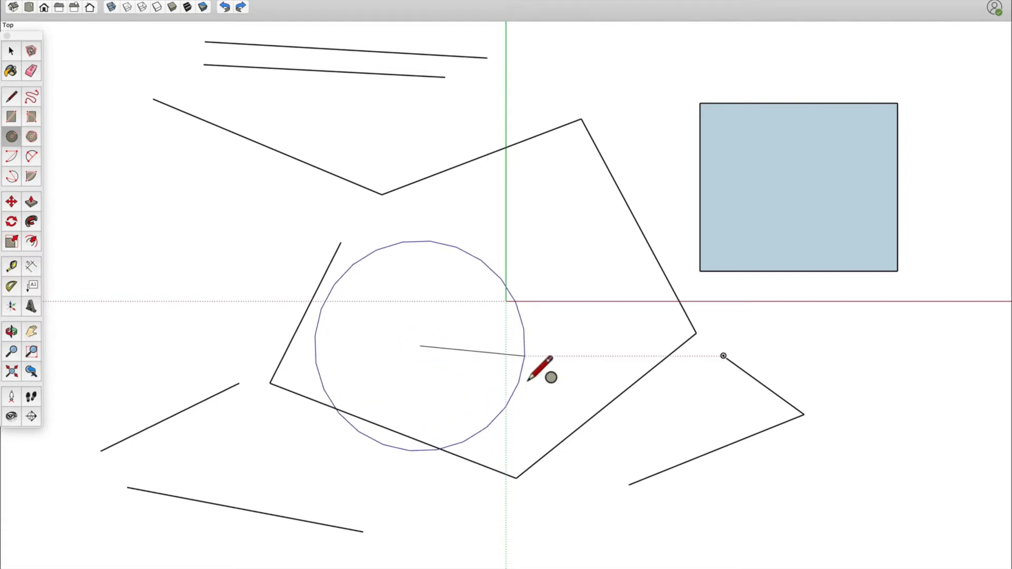
left_click(530, 360)
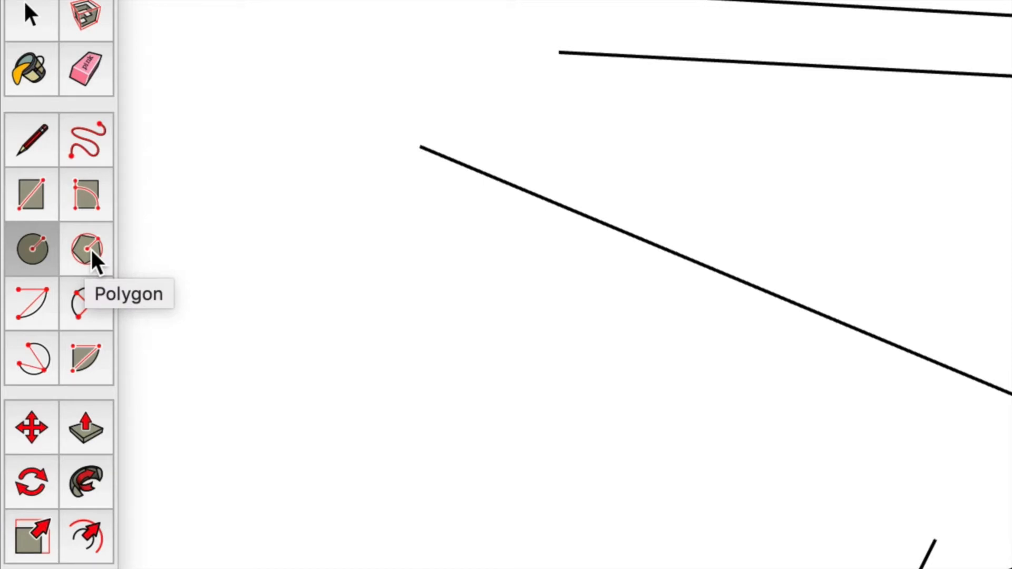
- Draw a six-sided polygon left of the circle and a downward-bulging two-point arc above the polyline's first bend
left_click(94, 258)
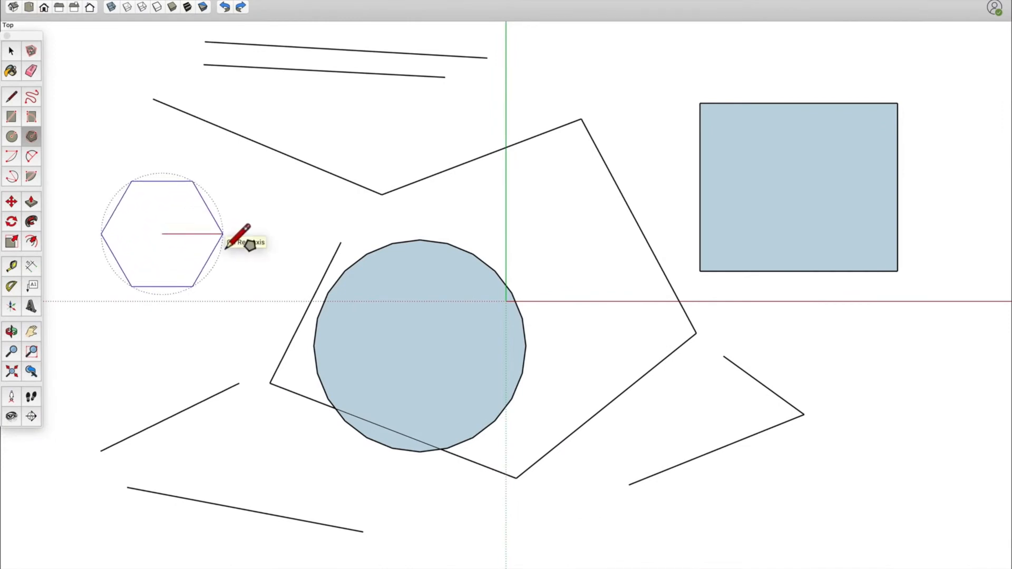
left_click(226, 247)
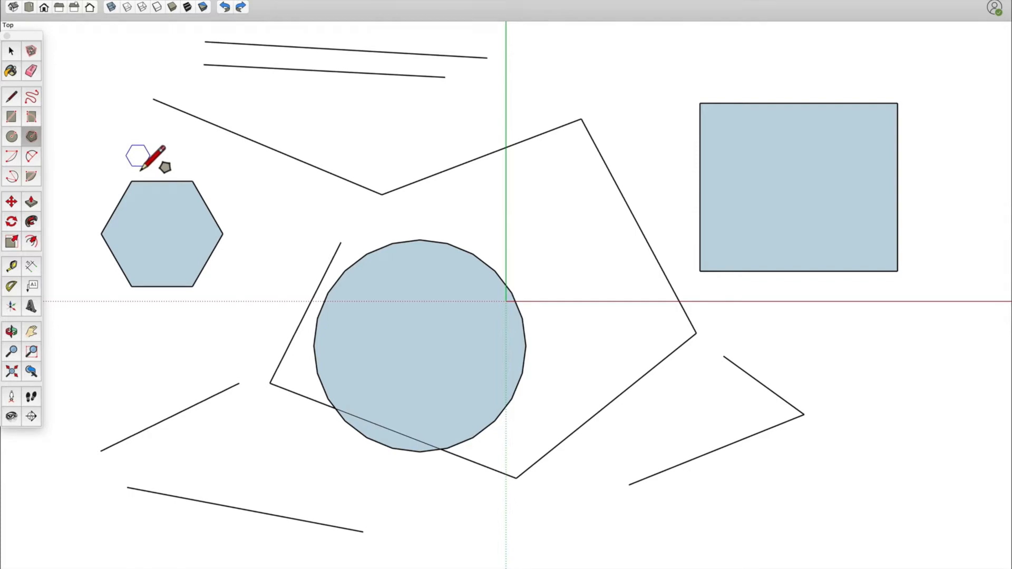
key("a")
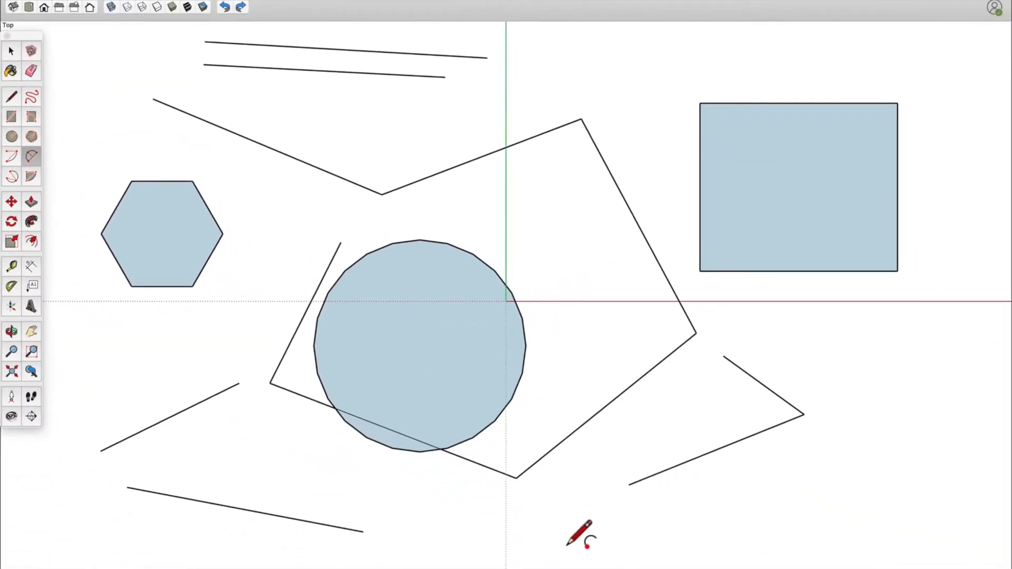
left_click(279, 125)
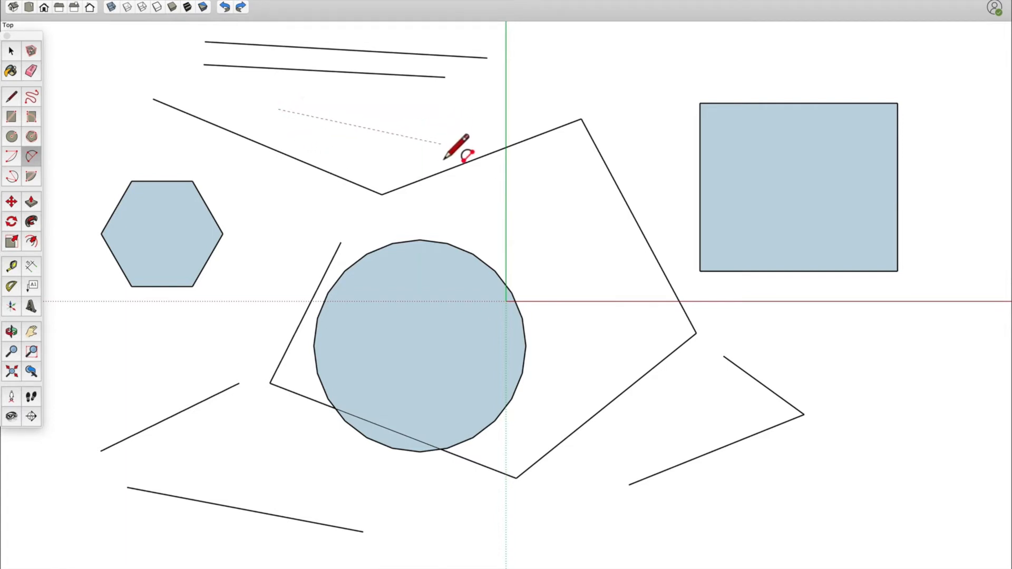
left_click(442, 145)
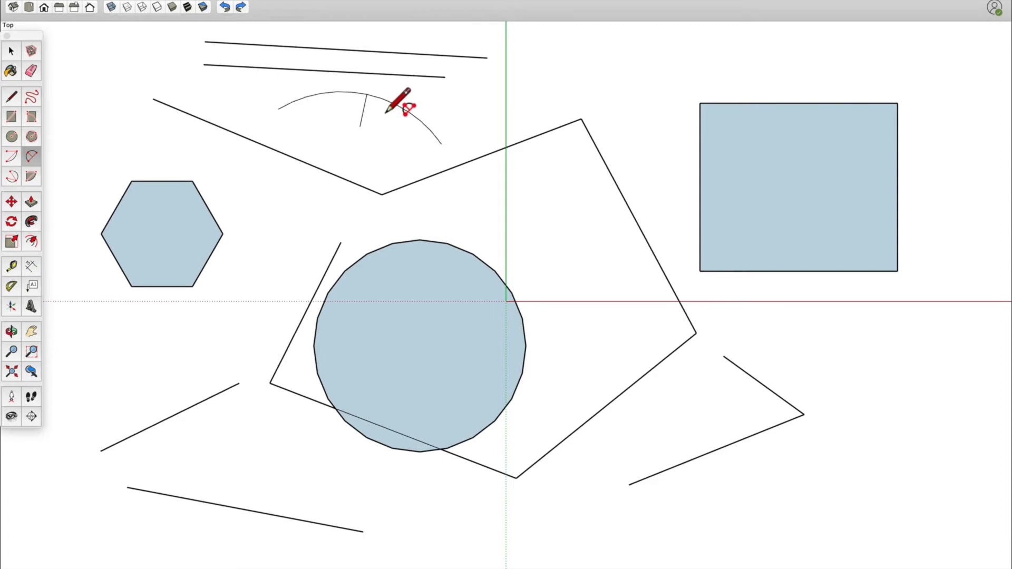
left_click(367, 179)
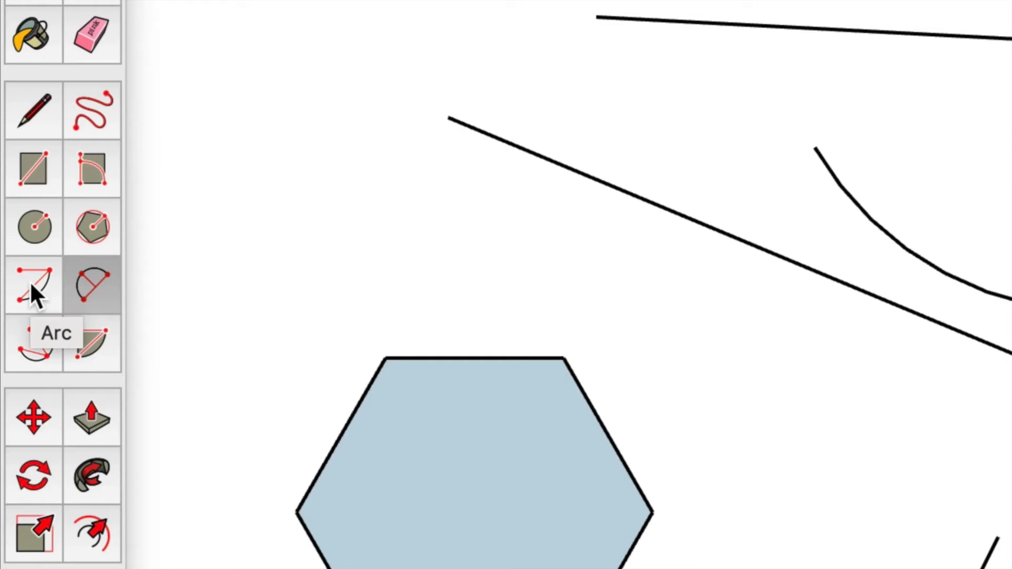
- Draw a centre-point arc inside the polyline's upper corner, sweeping from just below the red axis up across the polyline's long sloping edge
left_click(29, 280)
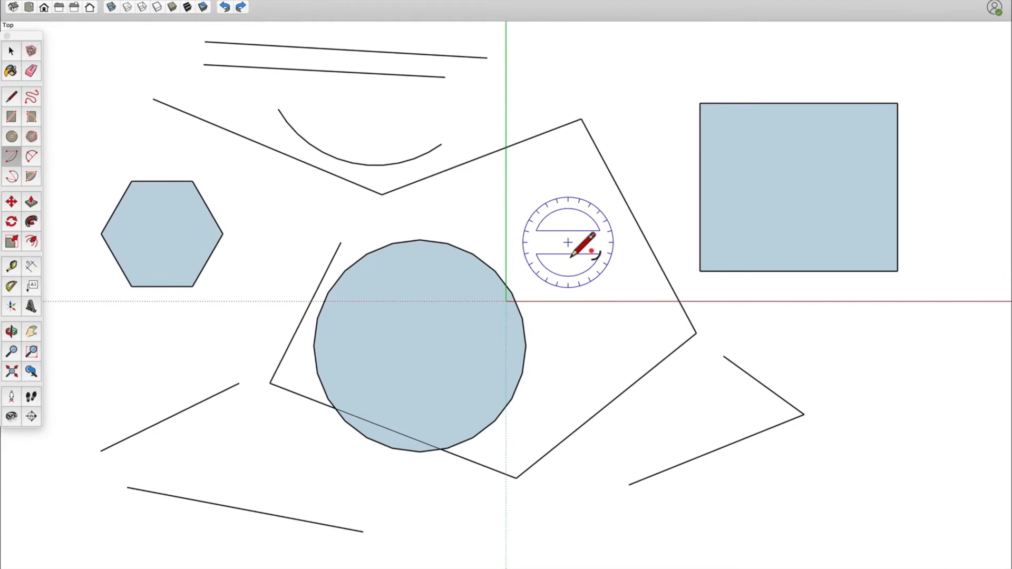
left_click(536, 203)
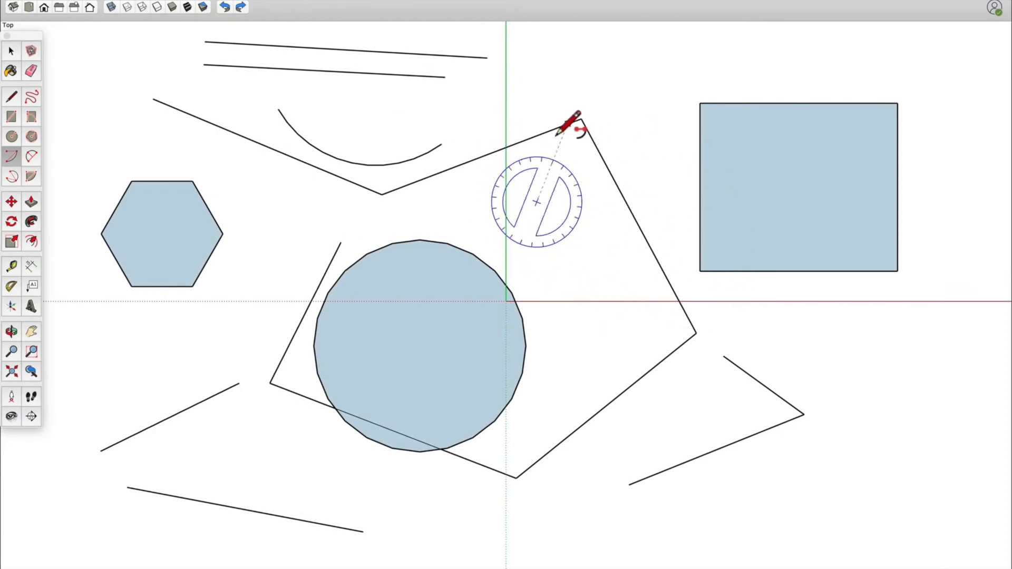
left_click(556, 308)
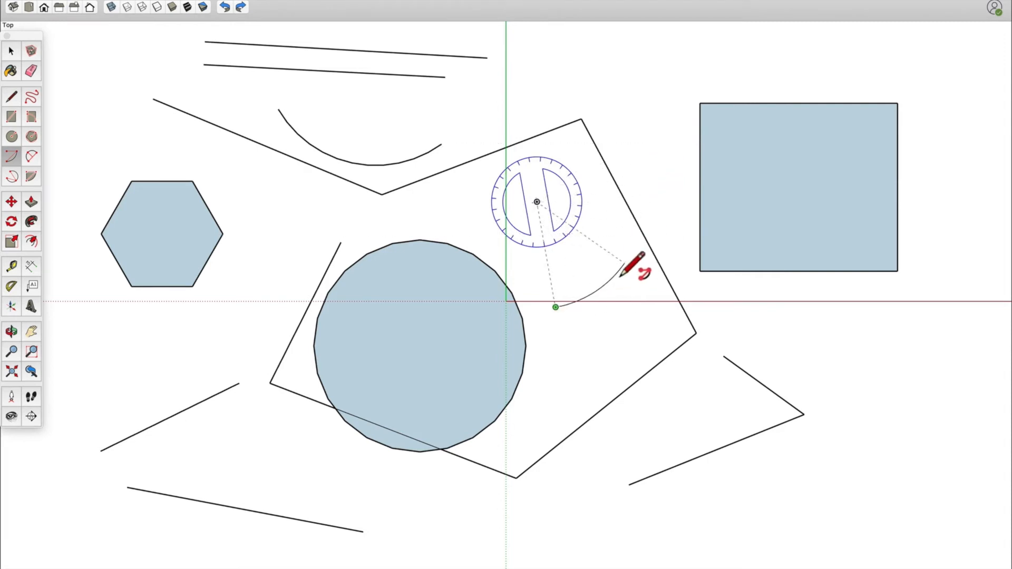
left_click(655, 140)
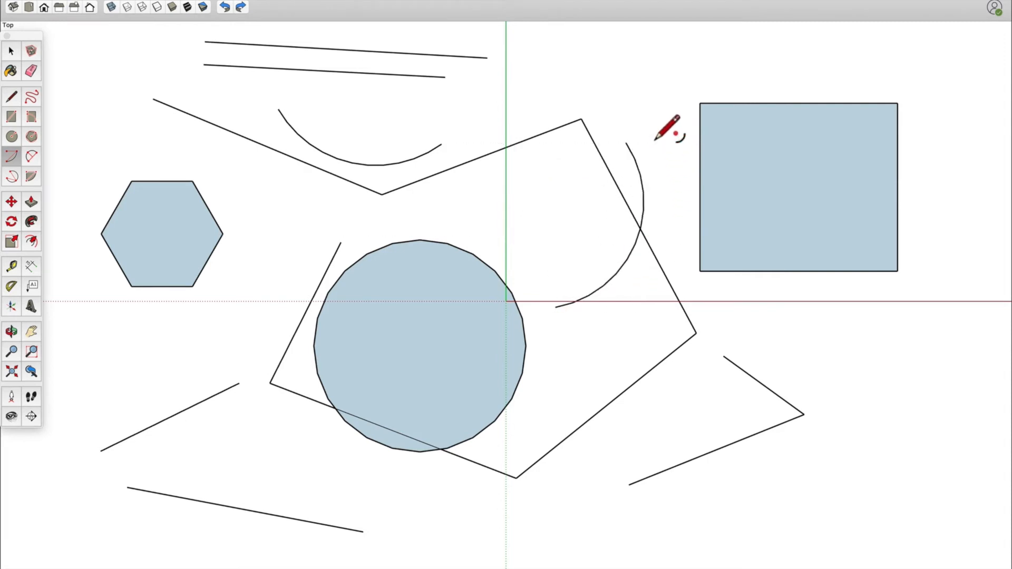
left_click(556, 307)
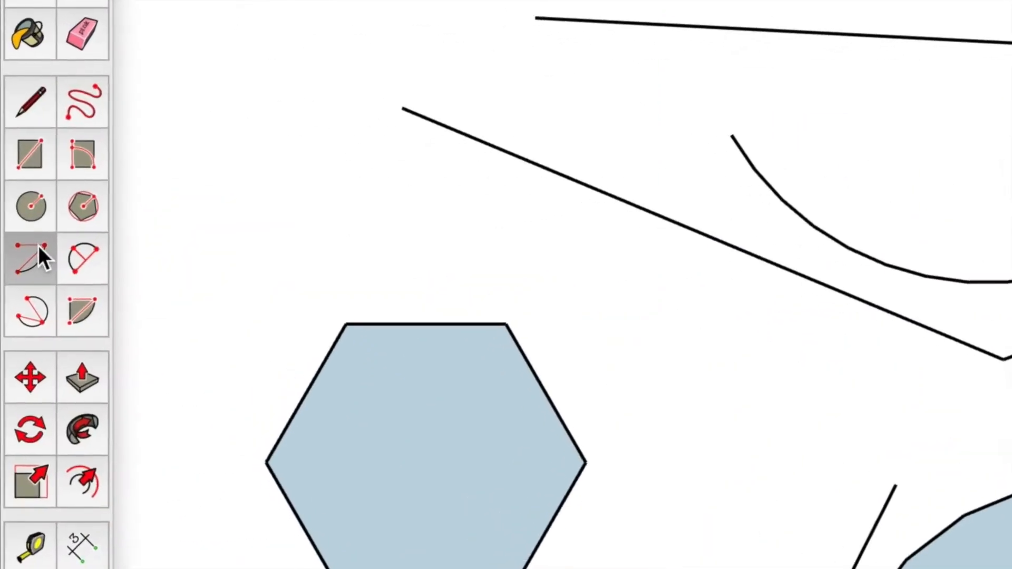
- Draw a pie slice inside the centre-point arc and a nearly circular three-point arc crossing the polyline's lower edge beside the V-shaped line
left_click(81, 311)
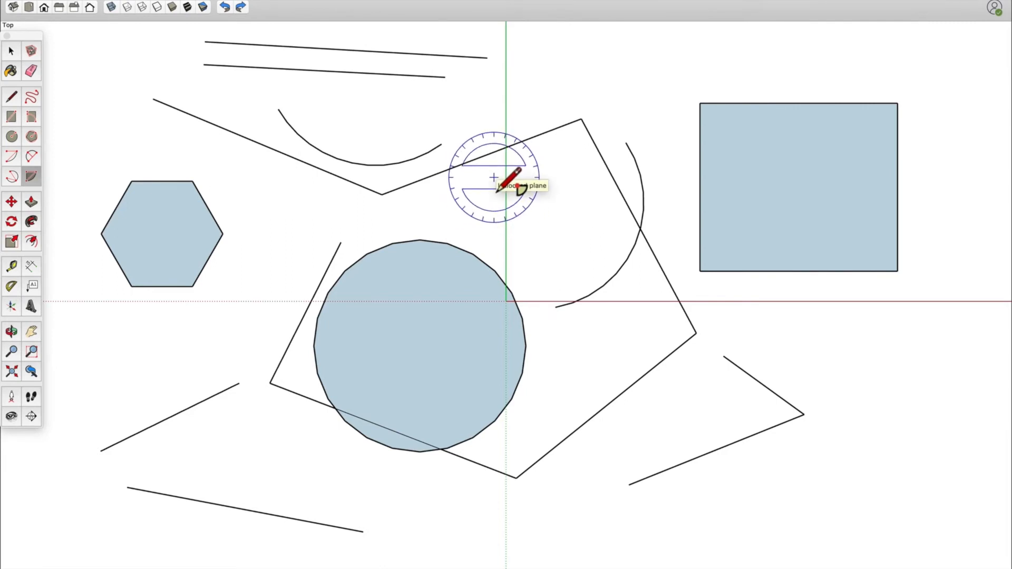
left_click(494, 178)
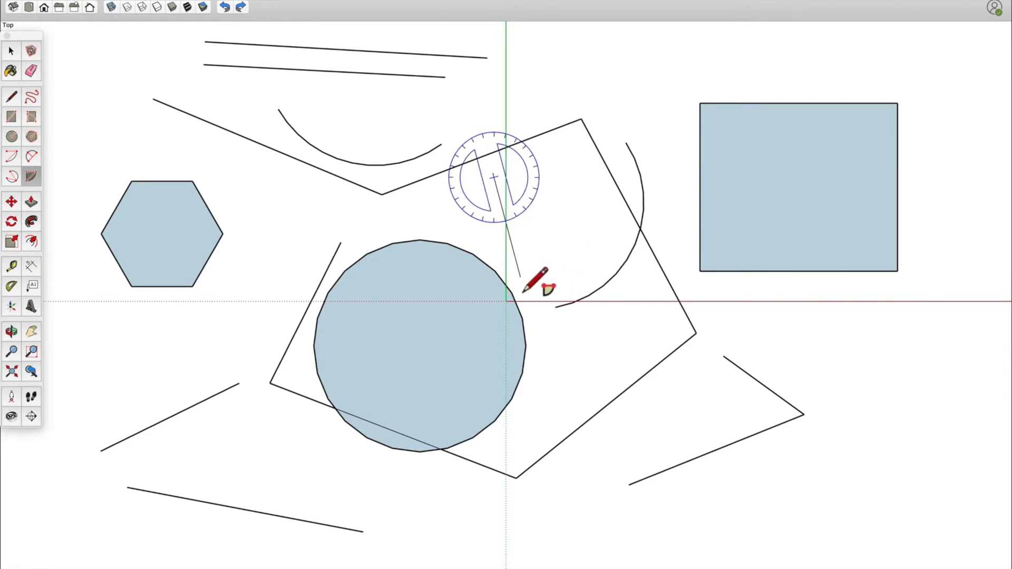
left_click(520, 278)
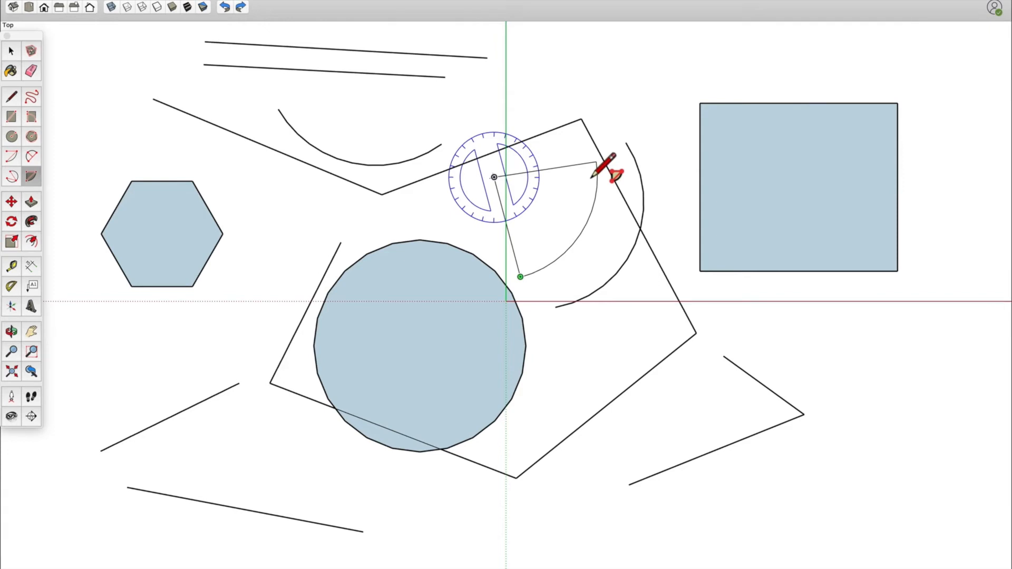
left_click(594, 177)
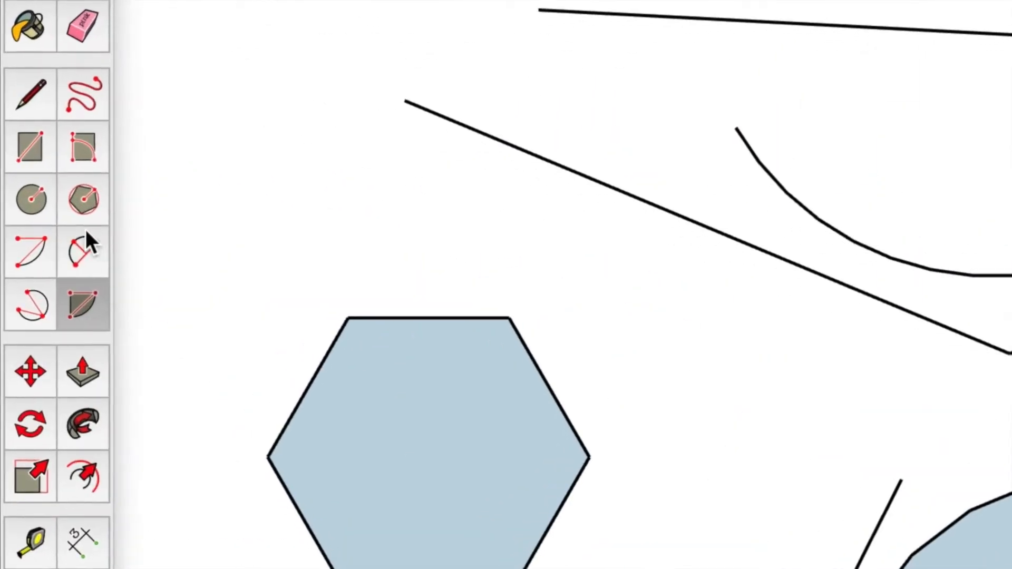
left_click(34, 311)
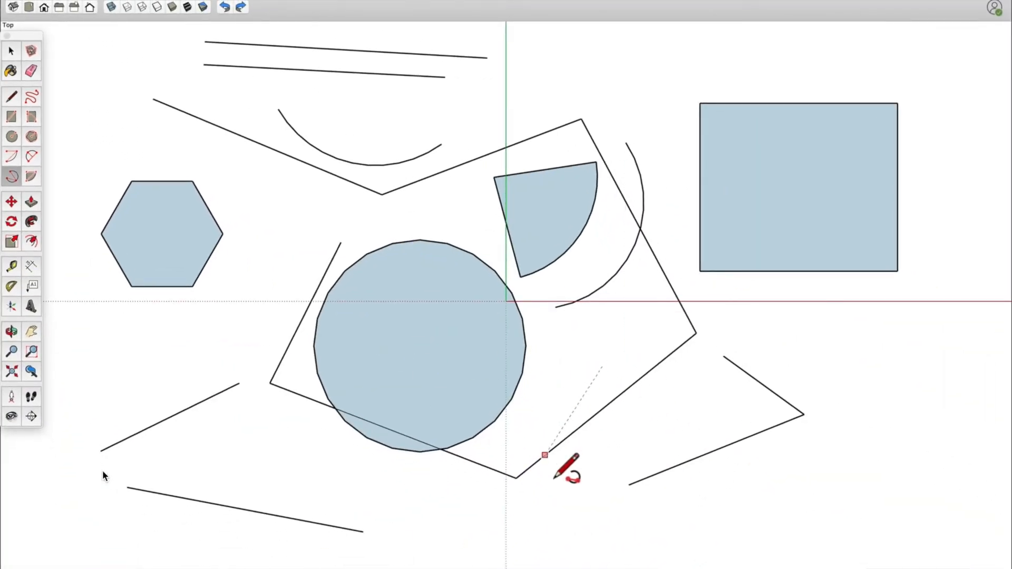
left_click(556, 503)
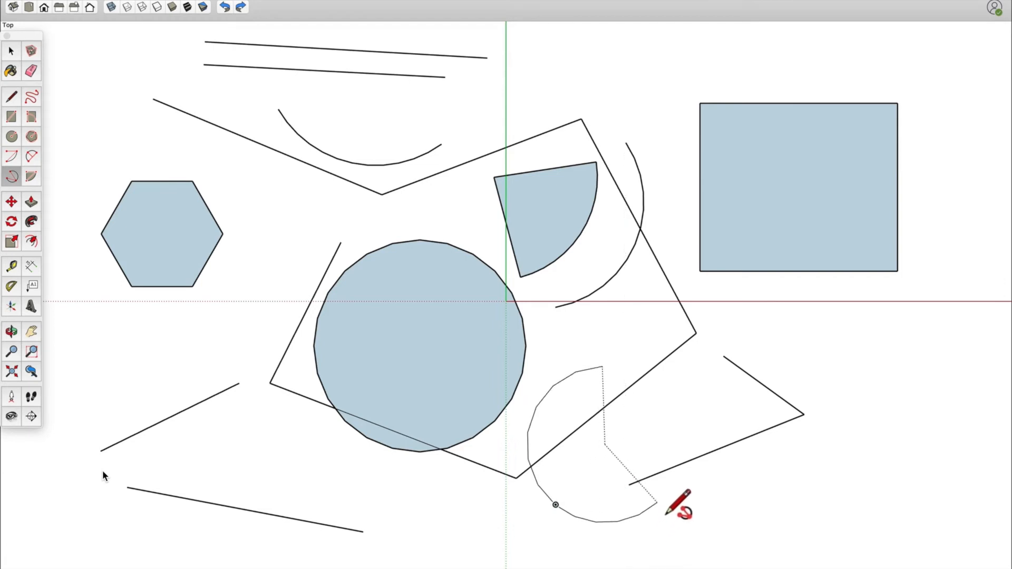
left_click(687, 443)
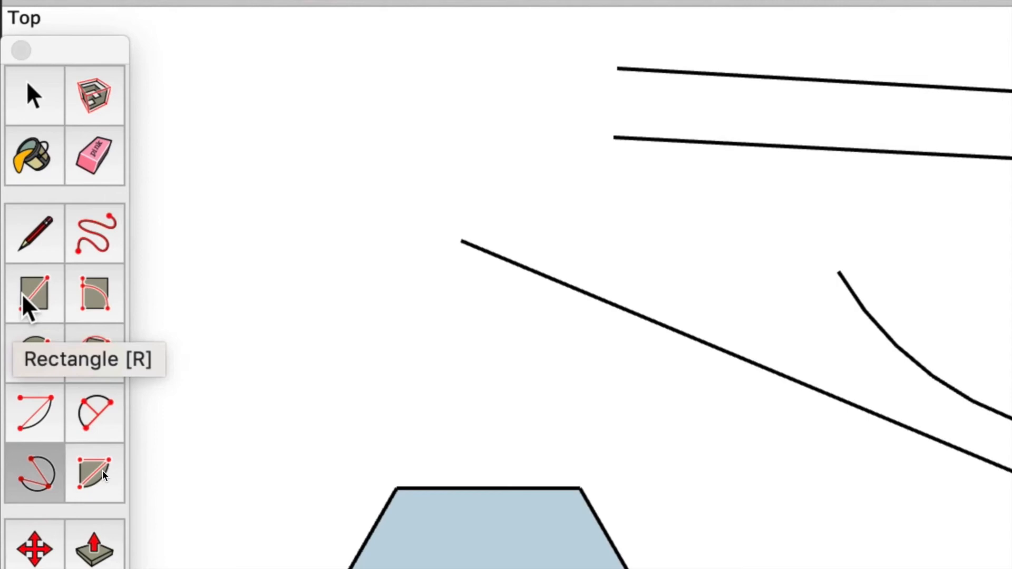
- Draw a rotated rectangle overlapping the large rectangle's face and a wavy freehand line running from below the hexagon towards the lowest line
left_click(99, 295)
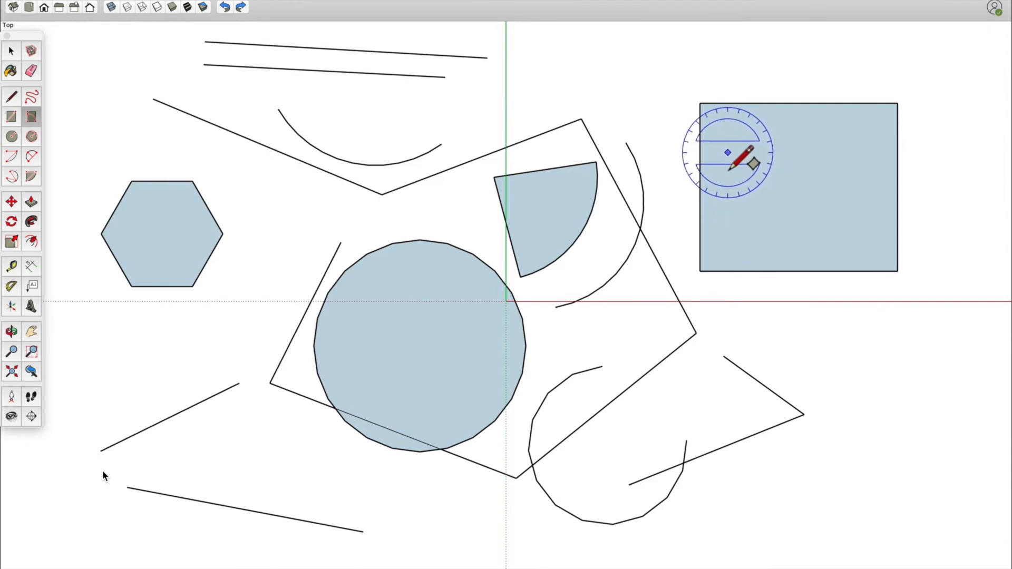
left_click(728, 152)
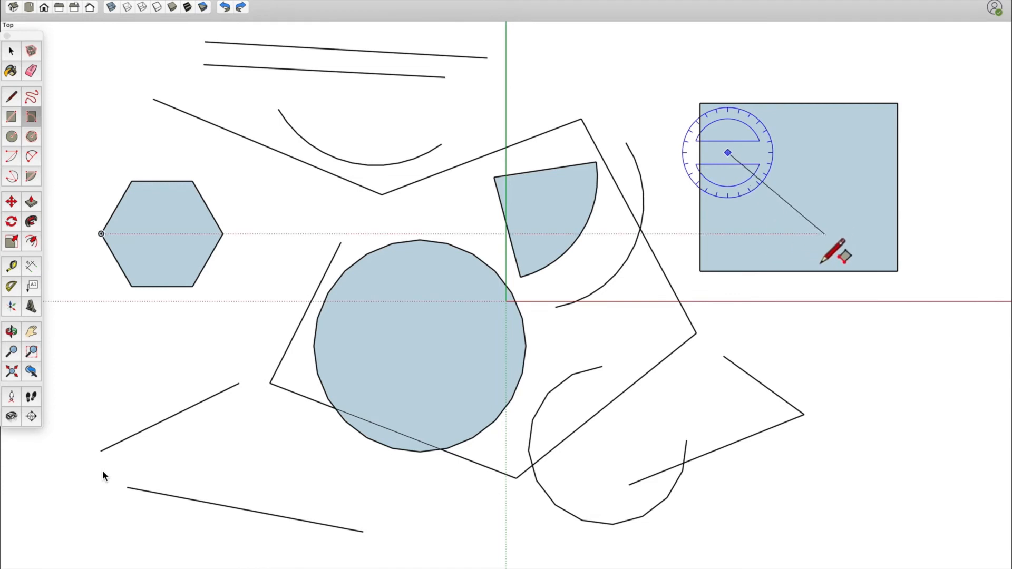
left_click(791, 253)
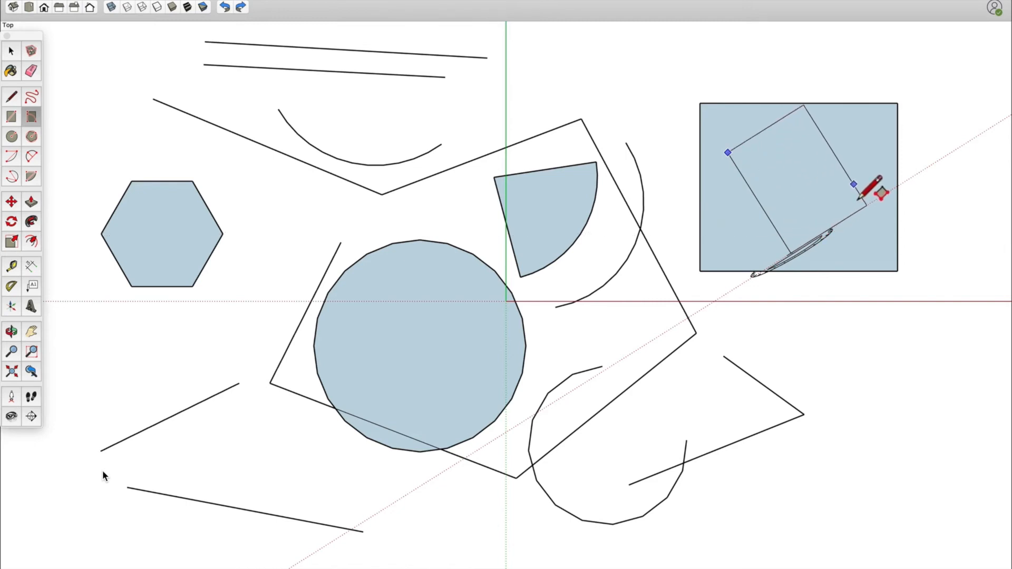
left_click(879, 195)
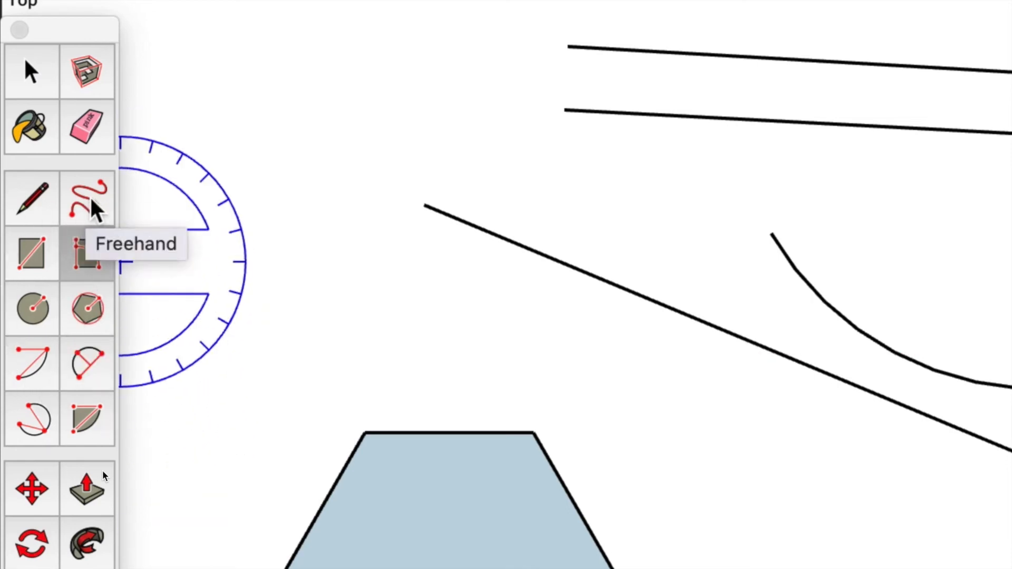
left_click(93, 200)
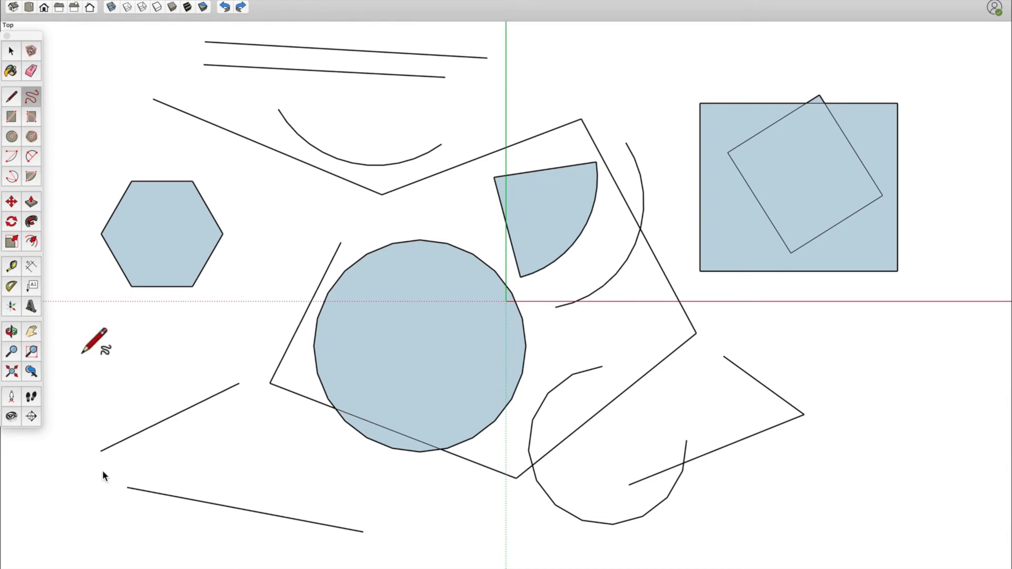
mouse_move(80, 338)
left_mouse_down()
mouse_move(122, 359)
mouse_move(153, 334)
mouse_move(177, 359)
mouse_move(222, 334)
mouse_move(200, 379)
mouse_move(260, 389)
mouse_move(249, 447)
mouse_move(312, 473)
mouse_move(321, 491)
left_mouse_up()
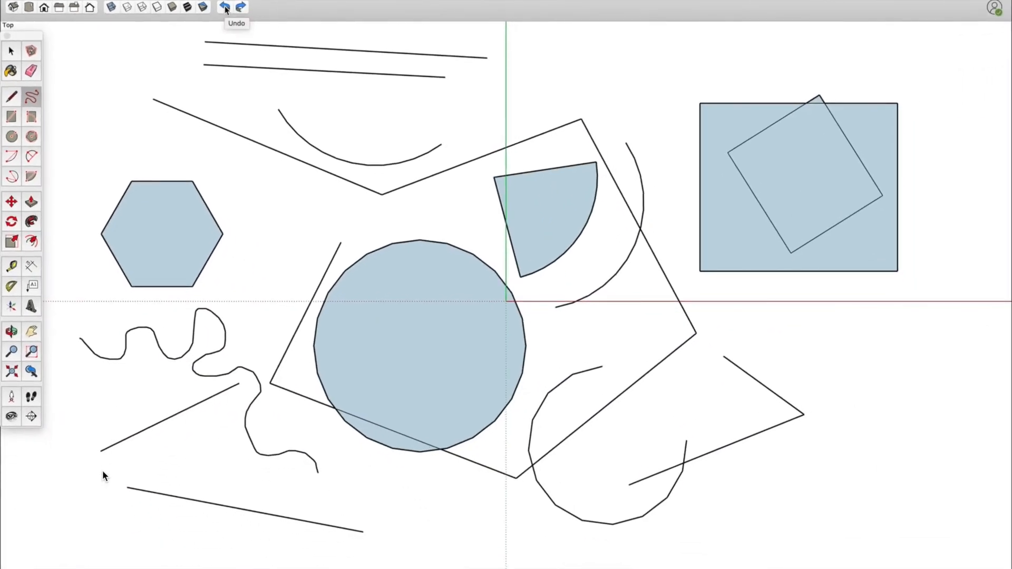
- Undo the last seven drawings one by one, from the freehand line back through the polygon
left_click(225, 7)
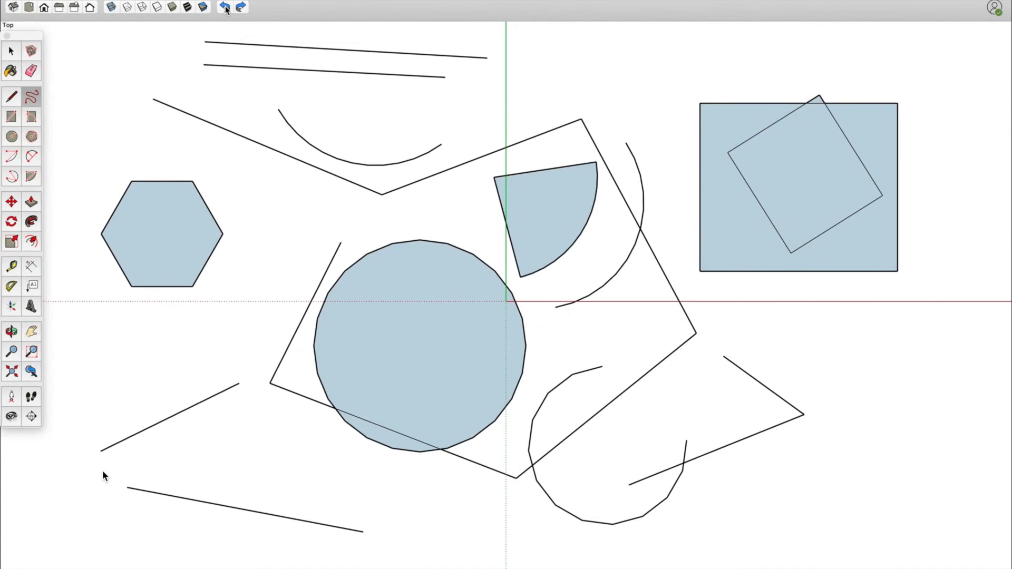
left_click(226, 7)
left_click(225, 7)
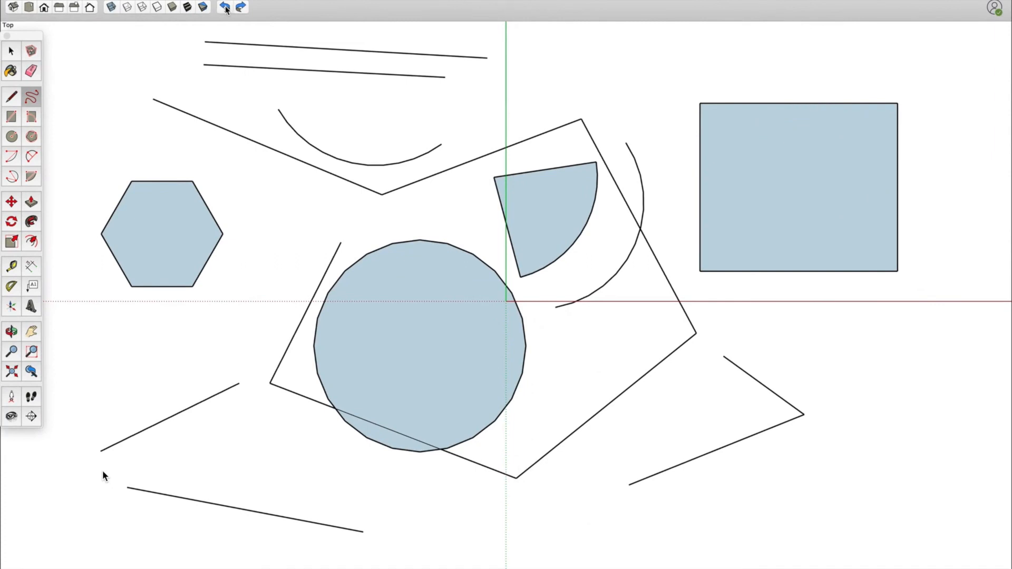
left_click(225, 7)
left_click(225, 6)
left_click(225, 7)
left_click(225, 7)
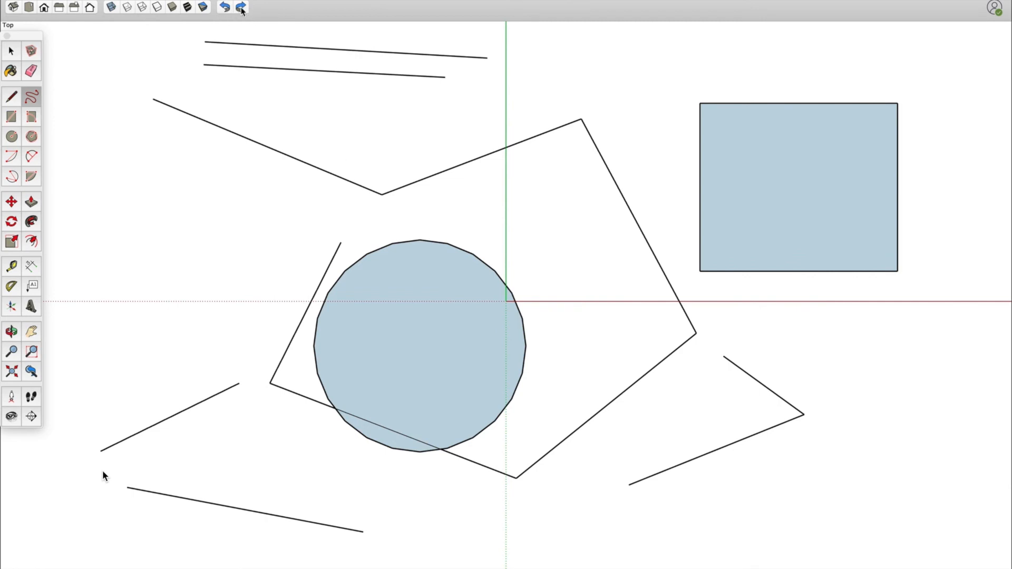
- Redo the polygon, the two-point arc and the centre-point arc
left_click(241, 7)
left_click(240, 7)
left_click(241, 7)
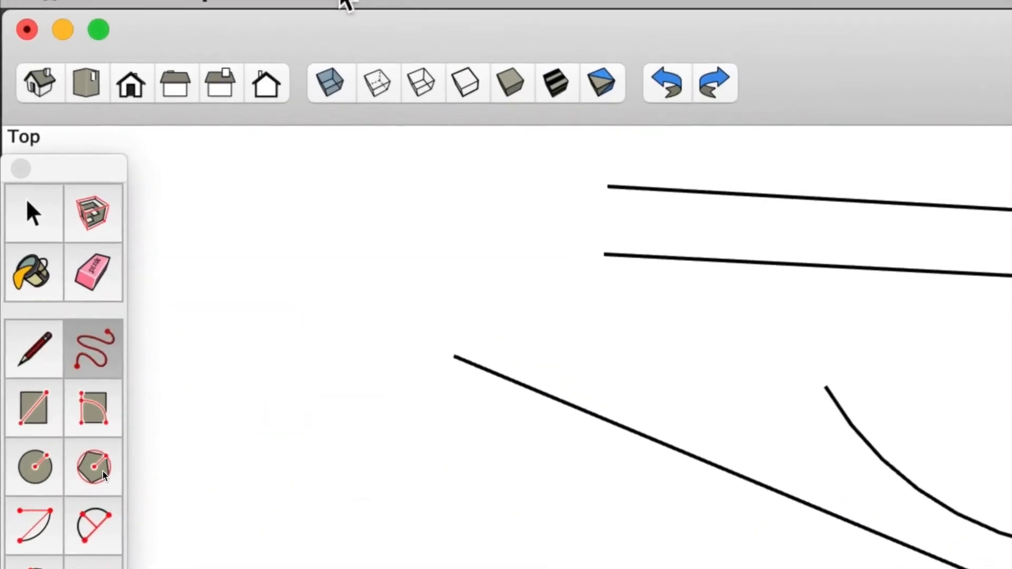
left_click(347, 3)
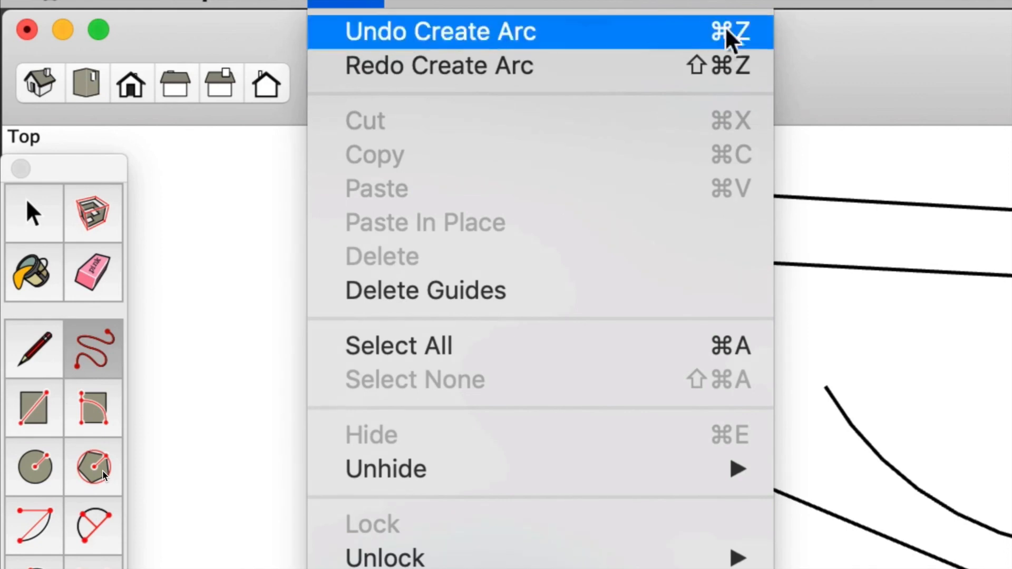
left_click(919, 61)
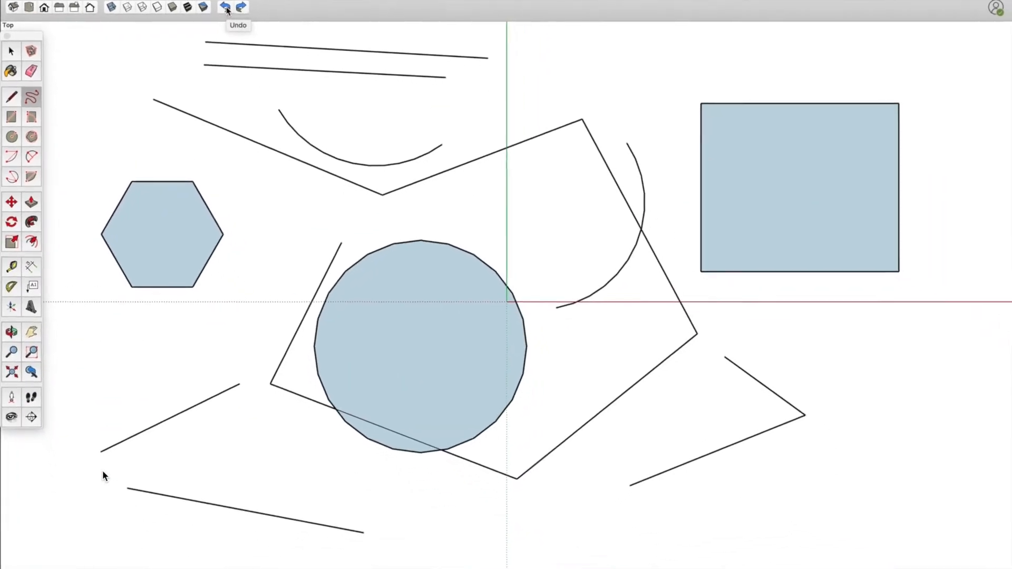
- Undo all remaining drawing operations until the model is empty
left_click(226, 7)
left_click(225, 7)
left_click(226, 8)
left_click(226, 8)
left_click(225, 7)
left_click(226, 7)
left_click(225, 7)
left_click(226, 7)
left_click(226, 7)
left_click(225, 8)
left_click(226, 7)
left_click(226, 7)
left_click(225, 7)
left_click(225, 7)
left_click(225, 7)
left_click(224, 8)
left_click(224, 8)
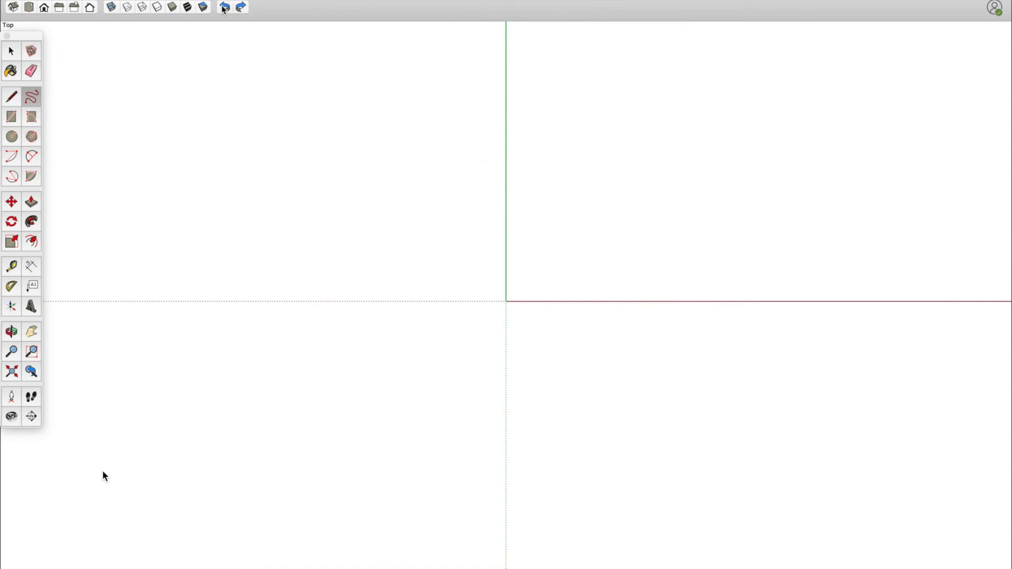